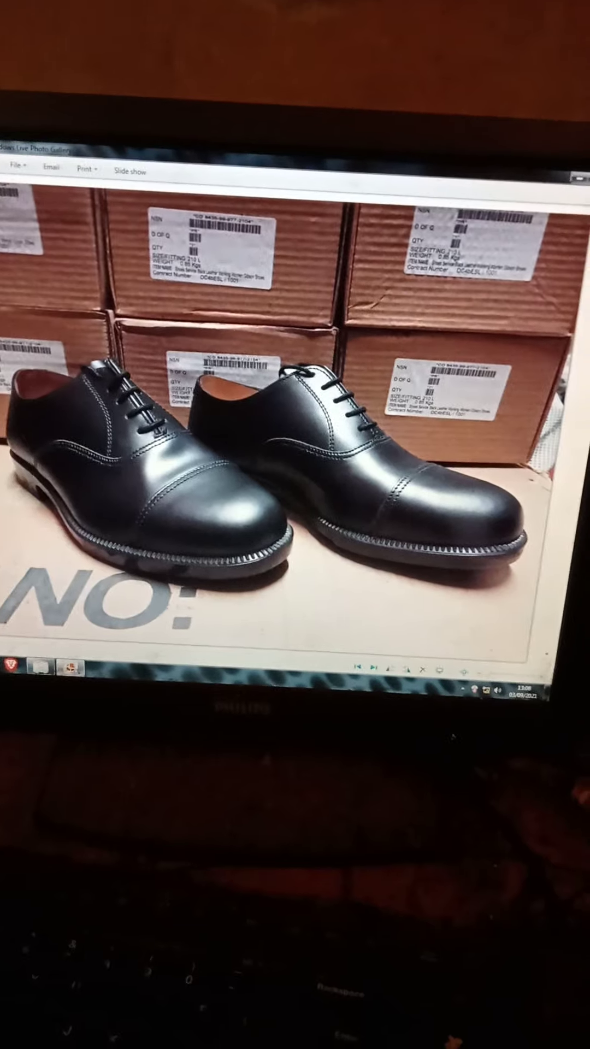
# Exit the black cap-toe shoes photo and return to the Pictures library thumbnails.
pyautogui.press('Escape')
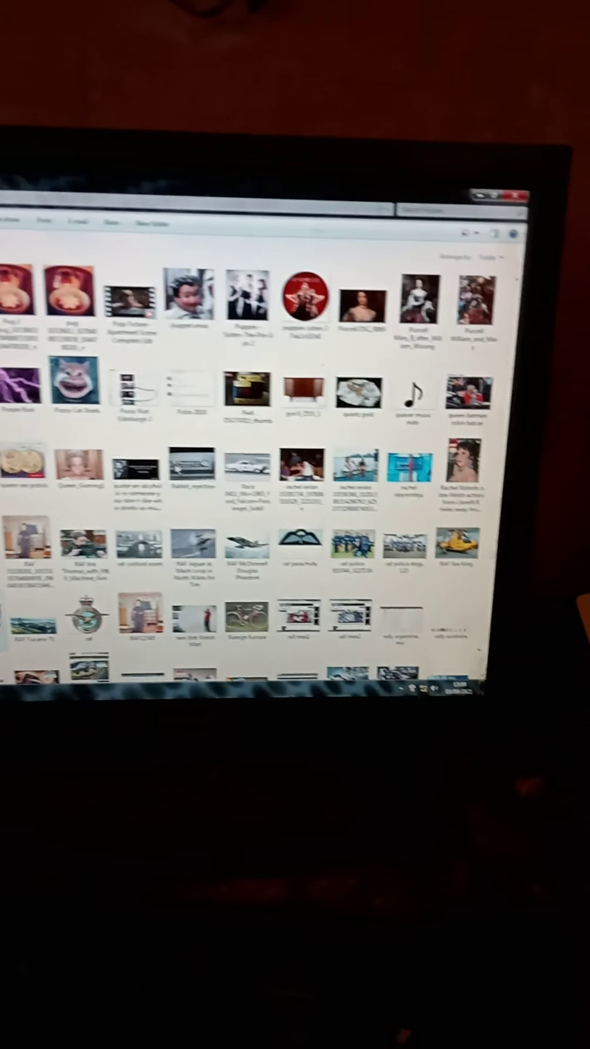